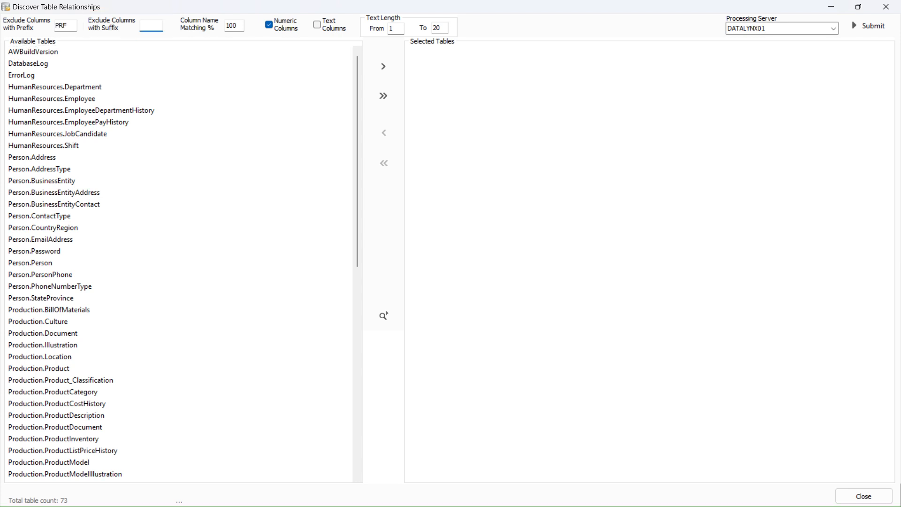
# - Exclude SUF-suffixed columns, set column name matching to 80%, and include text columns
pyautogui.write('SUF')
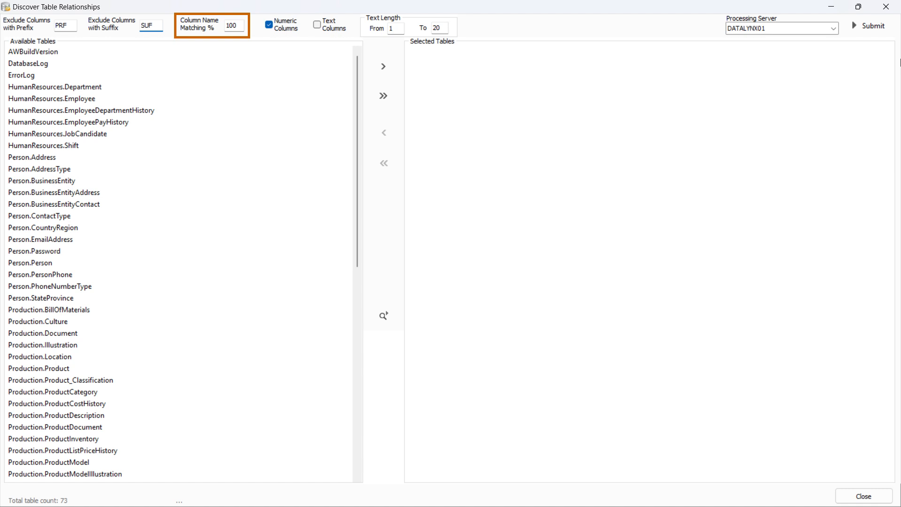
pyautogui.press('BackSpace')
pyautogui.press('BackSpace')
pyautogui.press('BackSpace')
pyautogui.write('80')
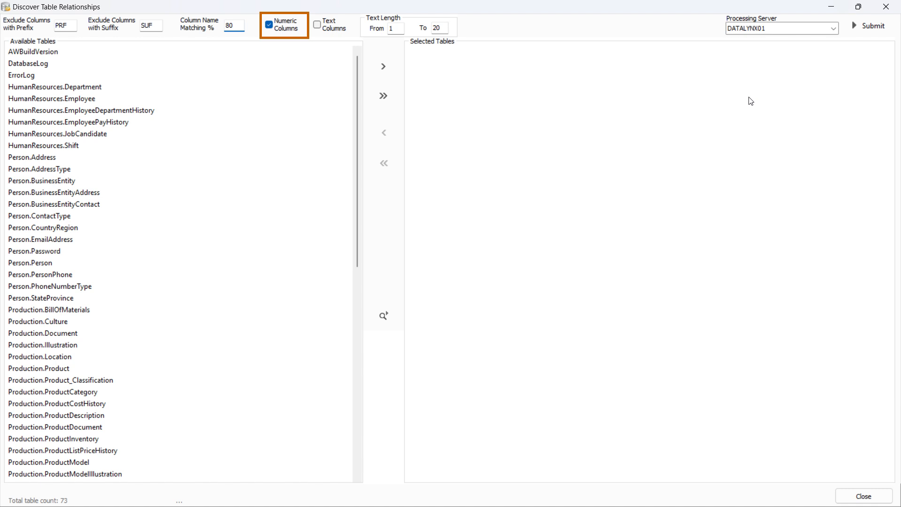
pyautogui.click(322, 28)
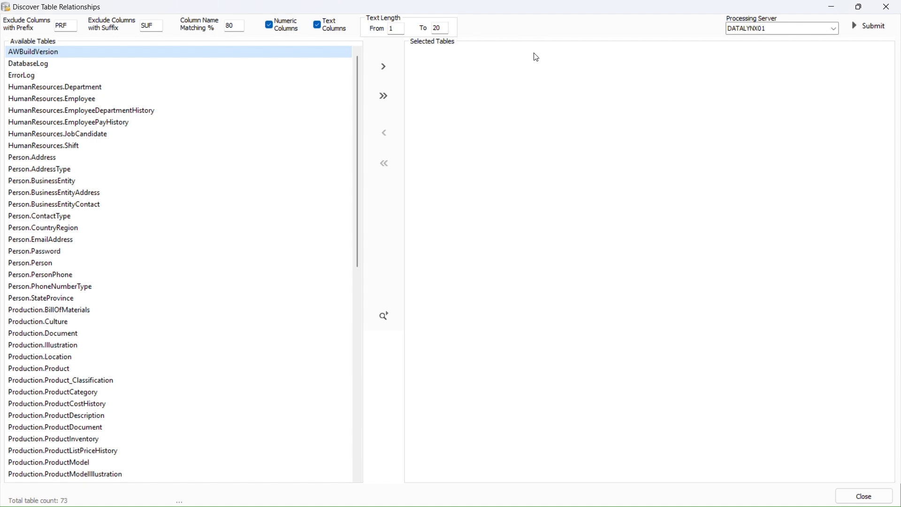
# - Move Production.Product through Production.ProductDescription into Selected Tables and submit relationship discovery
pyautogui.scroll(-4, 202, 202)
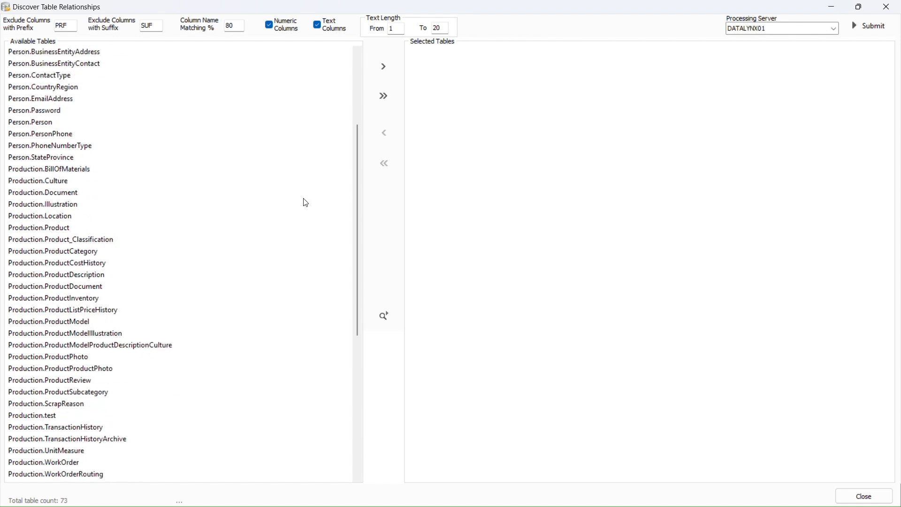
pyautogui.click(245, 227)
pyautogui.hotkey('shift', 'Down')
pyautogui.hotkey('shift', 'Down')
pyautogui.hotkey('shift', 'Down')
pyautogui.hotkey('shift', 'Down')
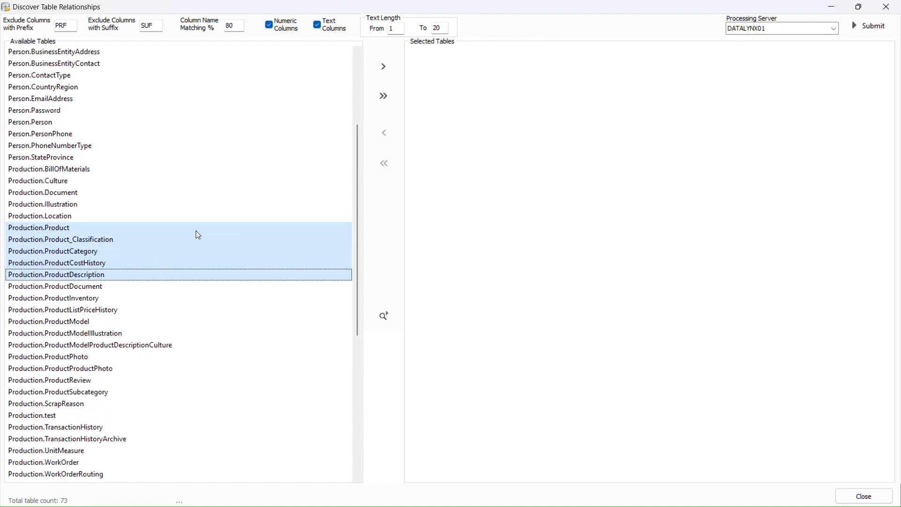
pyautogui.click(387, 69)
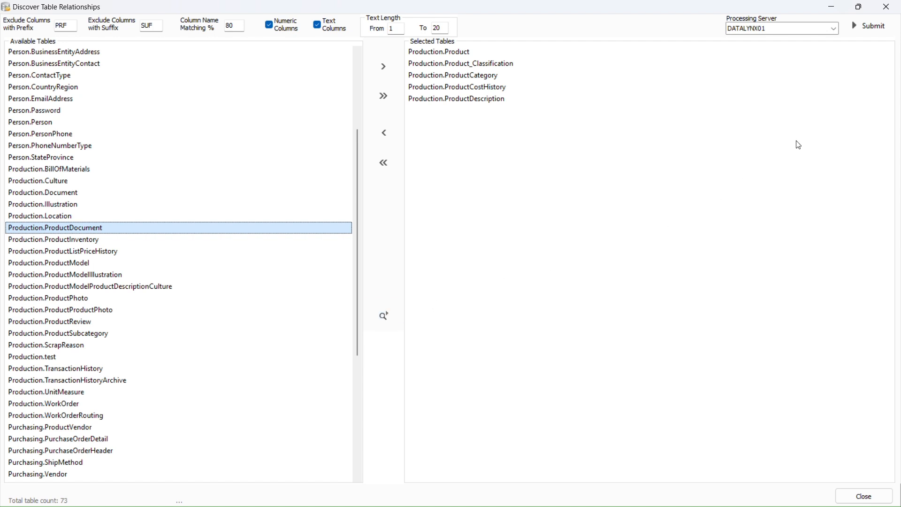
pyautogui.click(872, 34)
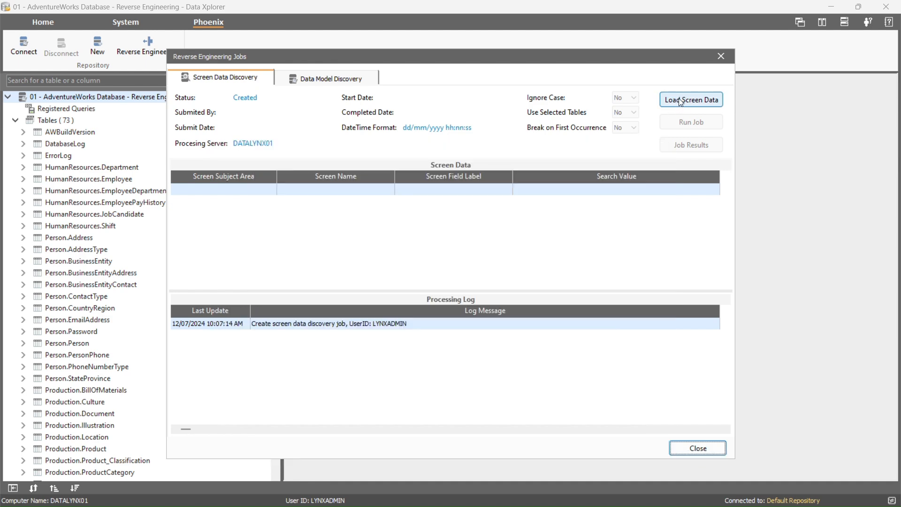
# - Open Demo_Screen_Search.csv in the full-screen screen data import window
pyautogui.click(674, 102)
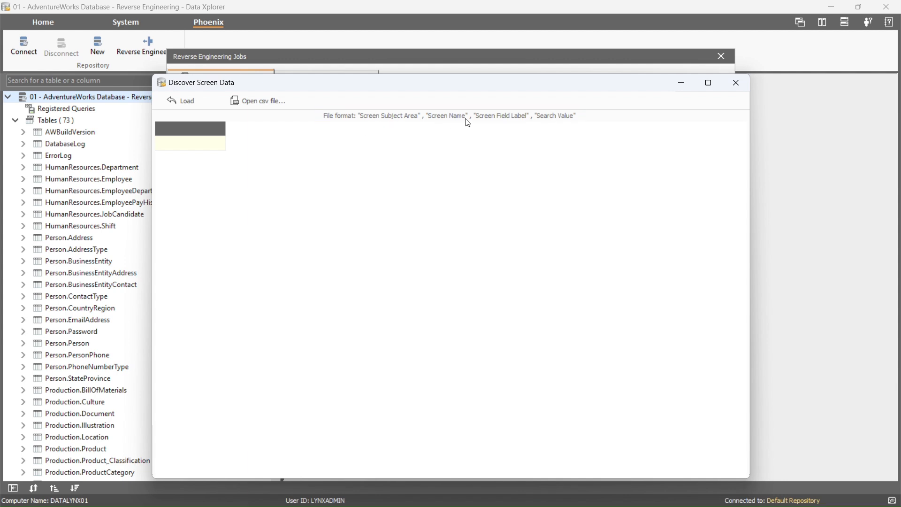
pyautogui.click(708, 83)
pyautogui.click(108, 29)
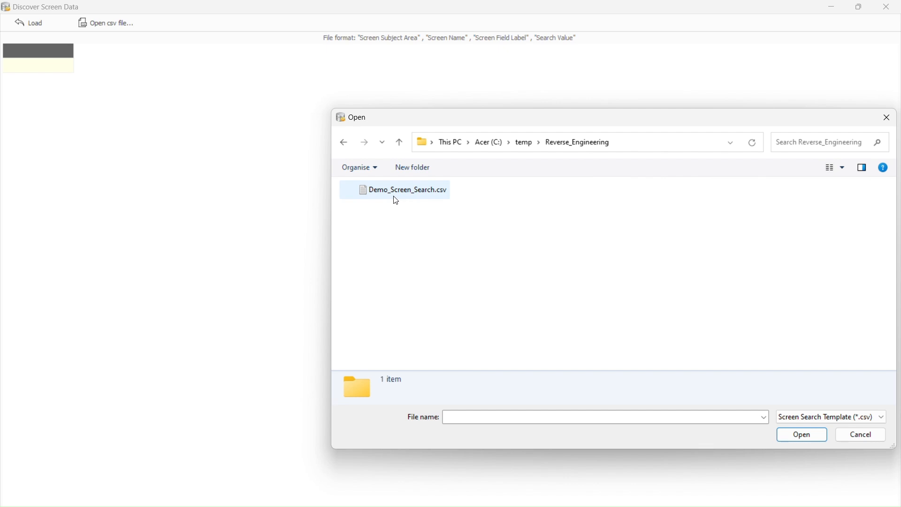
pyautogui.doubleClick(396, 198)
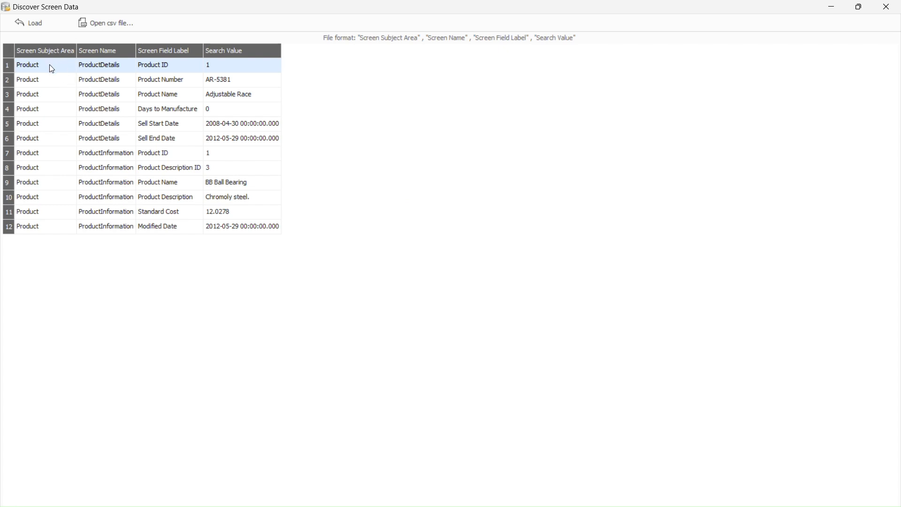
# - Review the ProductDetails and ProductInformation screen field rows, then load all 12 into the job
pyautogui.moveTo(45, 69); pyautogui.dragTo(42, 65)
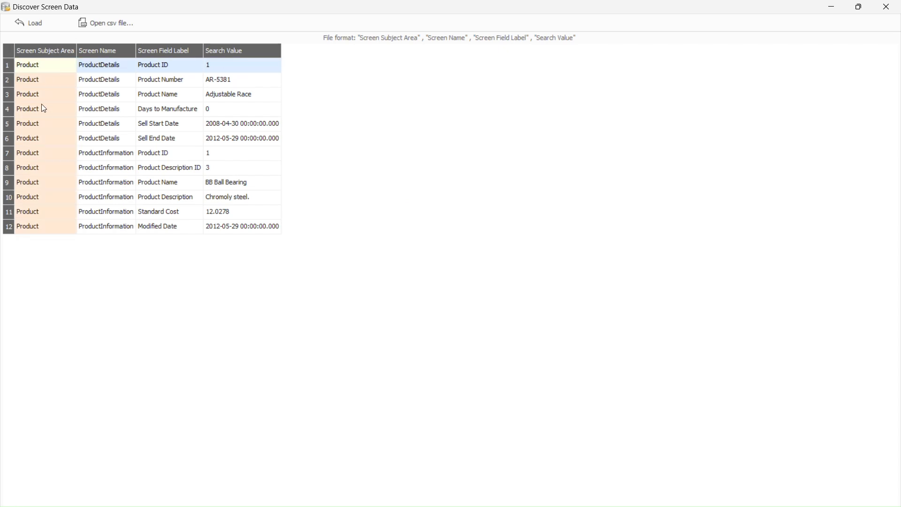
pyautogui.click(113, 122)
pyautogui.moveTo(113, 122); pyautogui.dragTo(116, 141)
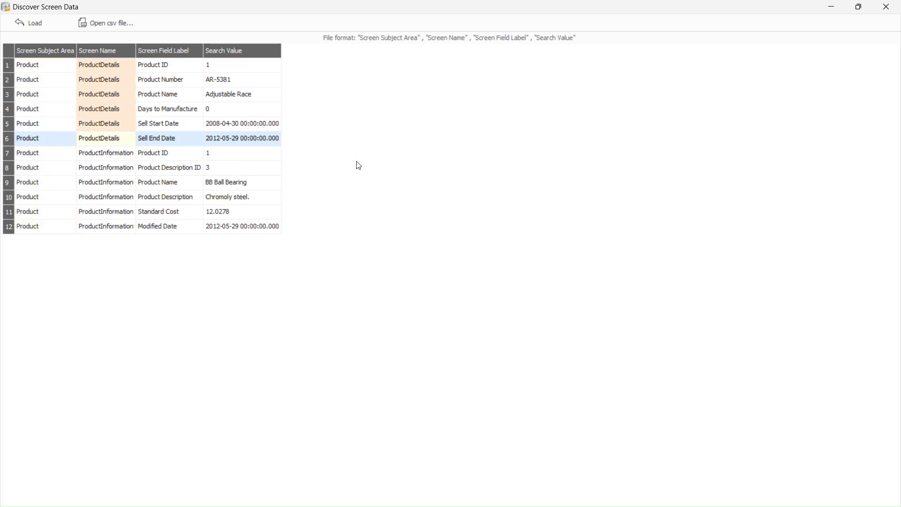
pyautogui.click(105, 171)
pyautogui.click(158, 138)
pyautogui.click(164, 68)
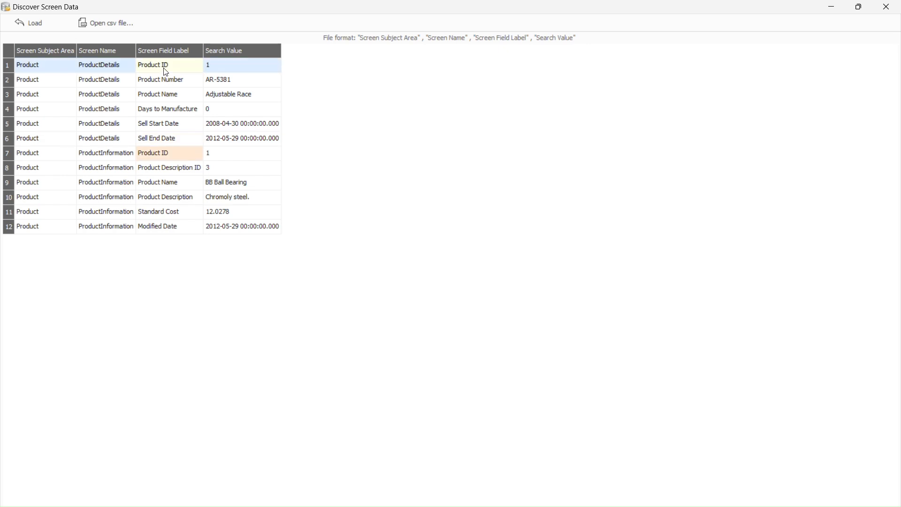
pyautogui.click(245, 183)
pyautogui.click(249, 197)
pyautogui.click(248, 212)
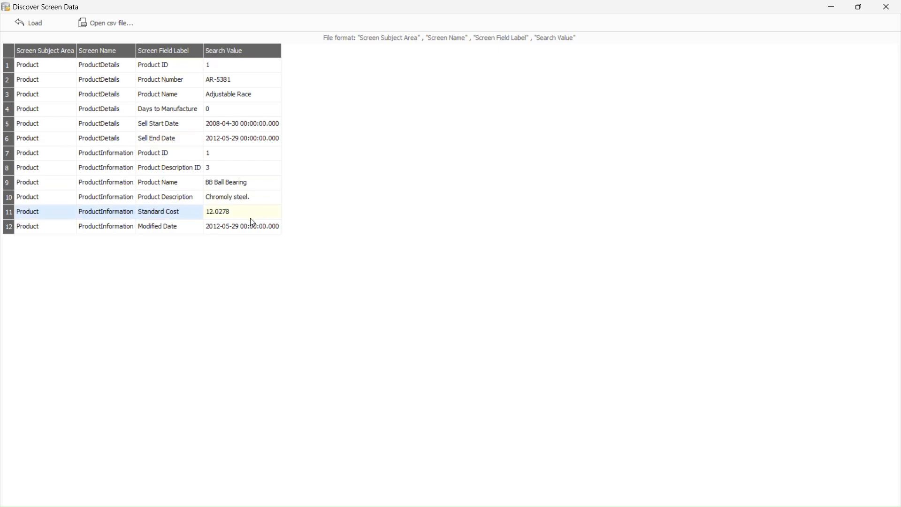
pyautogui.click(249, 222)
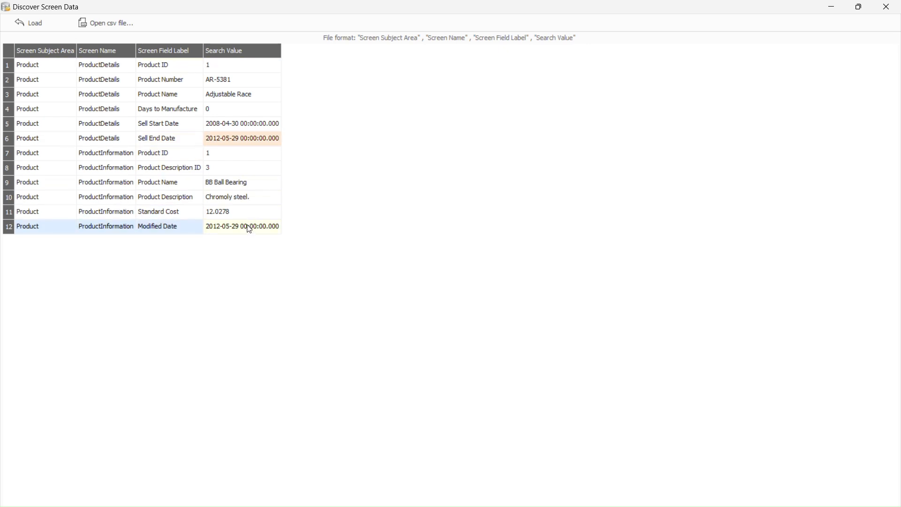
pyautogui.click(35, 23)
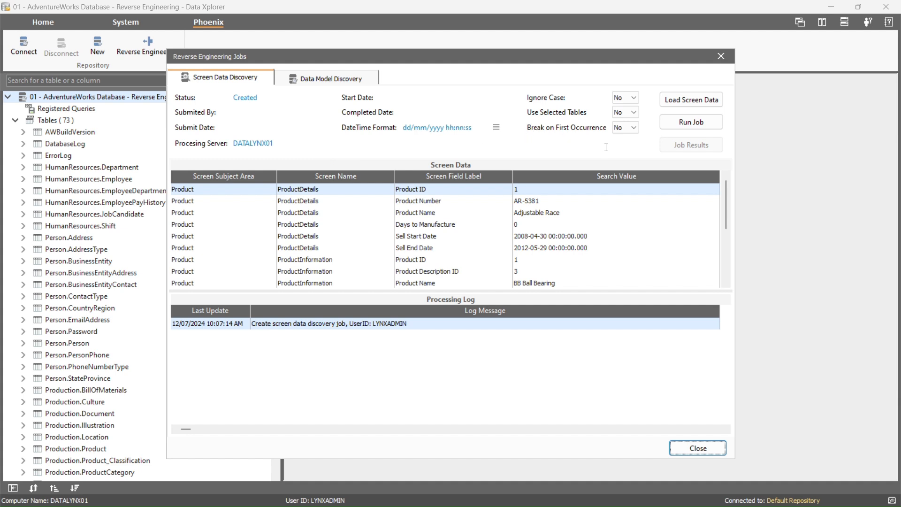
# - Set Use Selected Tables to Yes, keeping Ignore Case and Break on First Occurrence at No
pyautogui.click(636, 97)
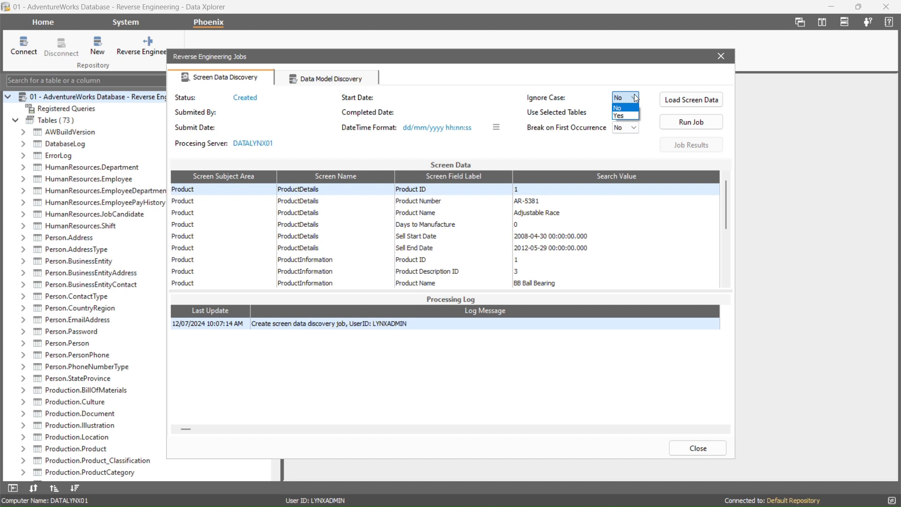
pyautogui.click(635, 98)
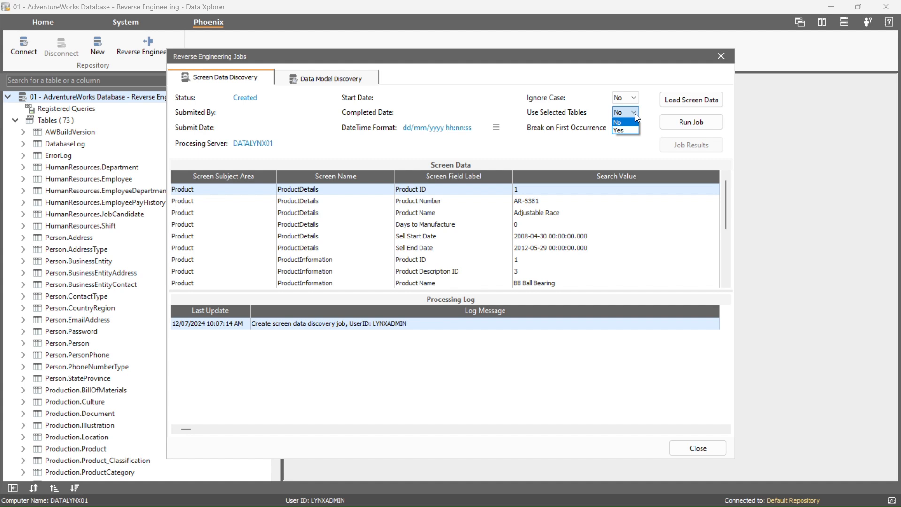
pyautogui.click(622, 130)
pyautogui.click(633, 129)
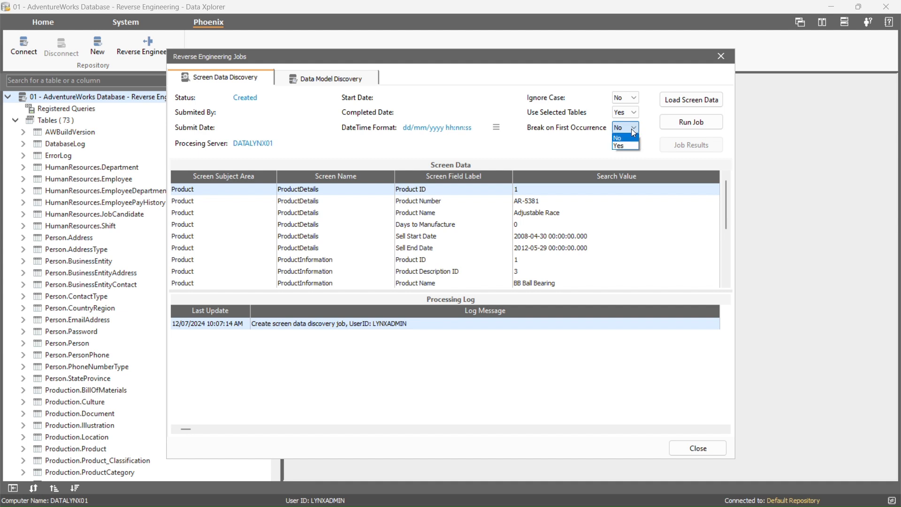
pyautogui.click(632, 128)
# - Run the screen data discovery job, accepting the long-running job warning
pyautogui.click(682, 127)
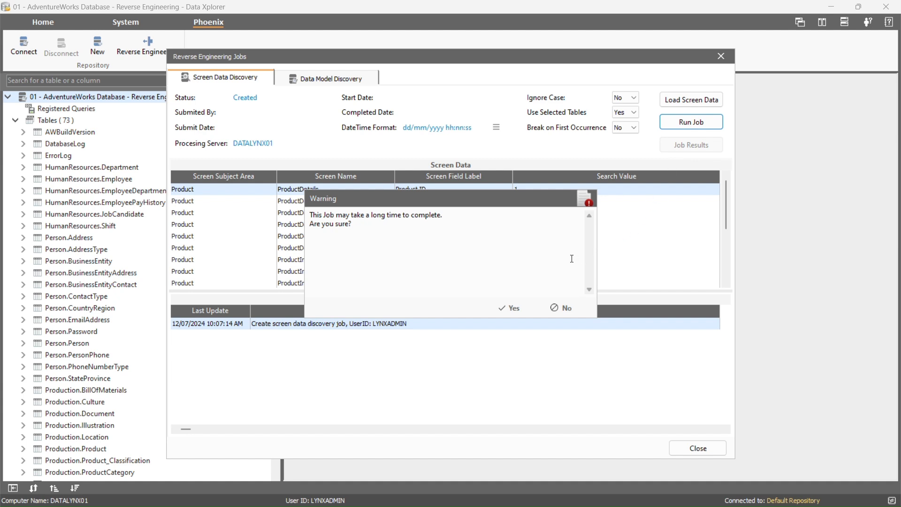
pyautogui.moveTo(353, 225); pyautogui.dragTo(310, 215)
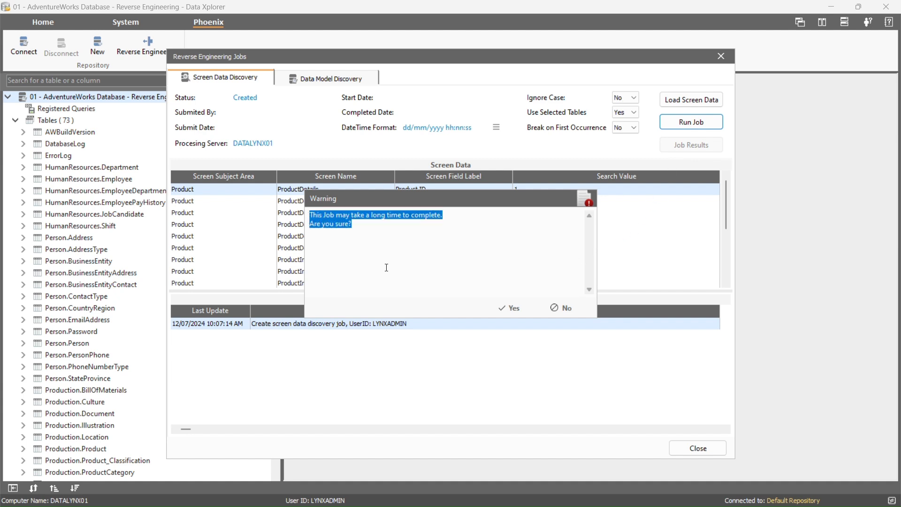
pyautogui.click(503, 308)
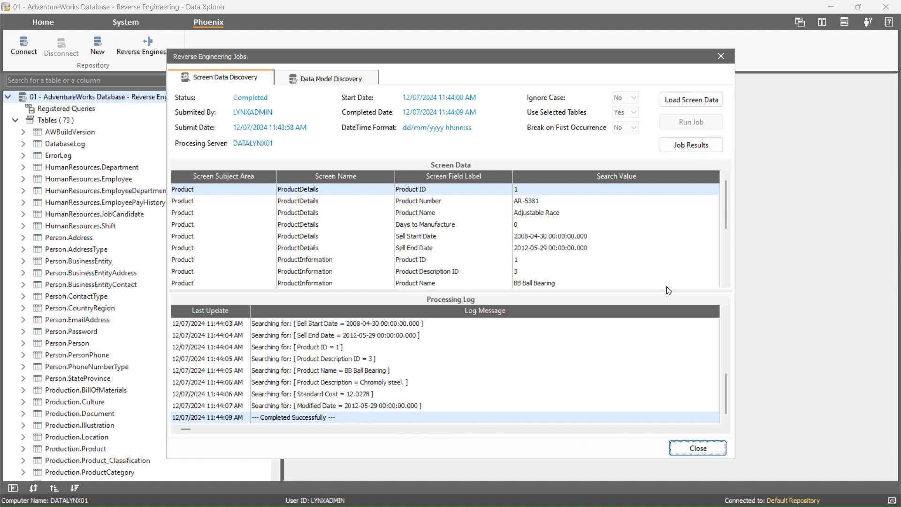
pyautogui.click(674, 150)
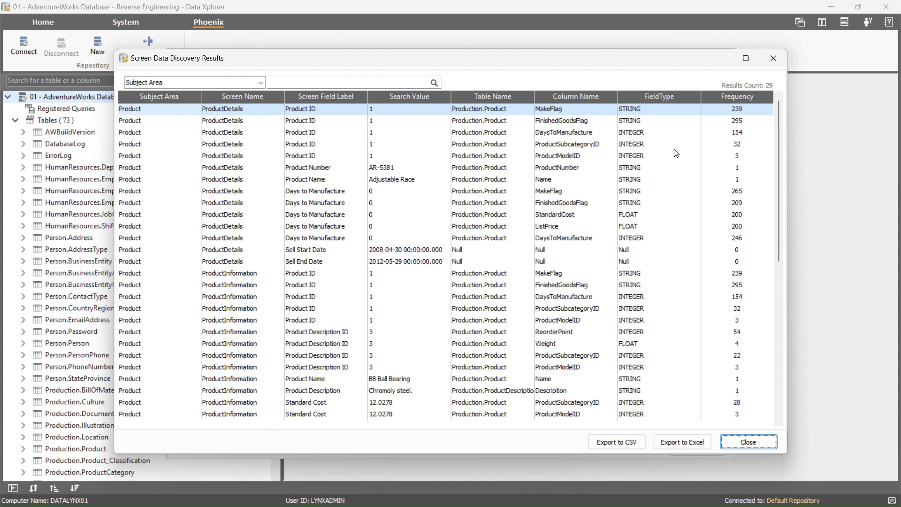
pyautogui.click(745, 57)
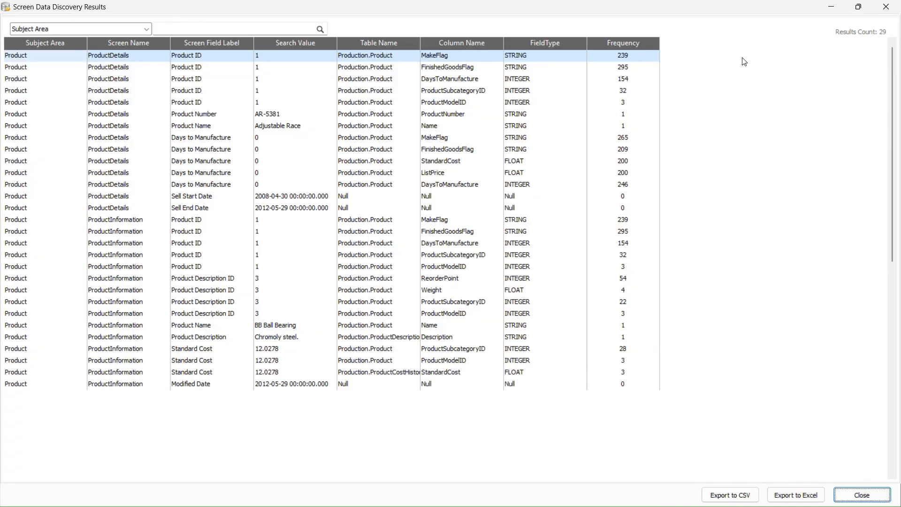
pyautogui.click(38, 60)
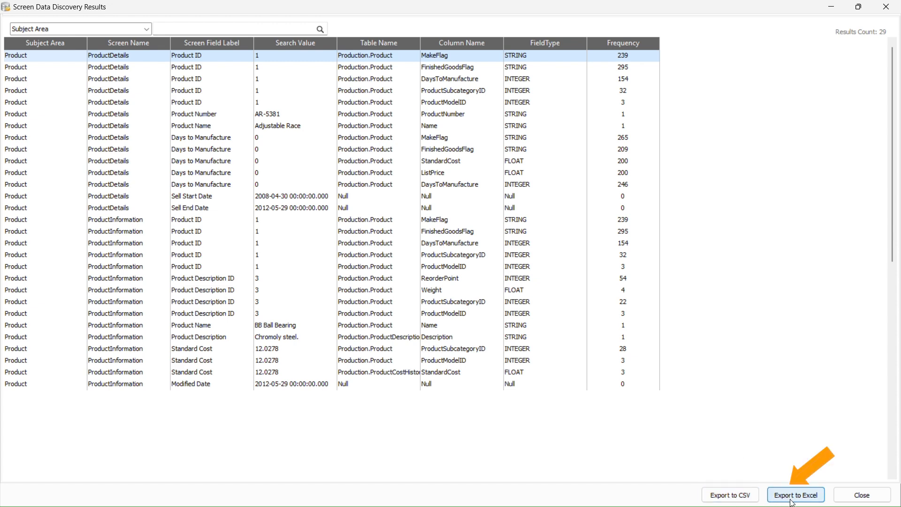
pyautogui.click(849, 496)
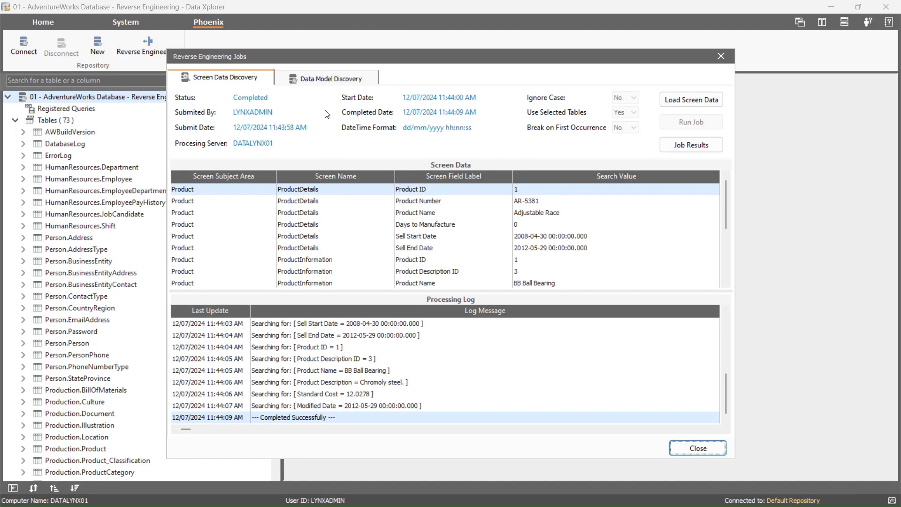
# - Run the data model discovery job for the five tables, then start a new relationships submission
pyautogui.click(323, 80)
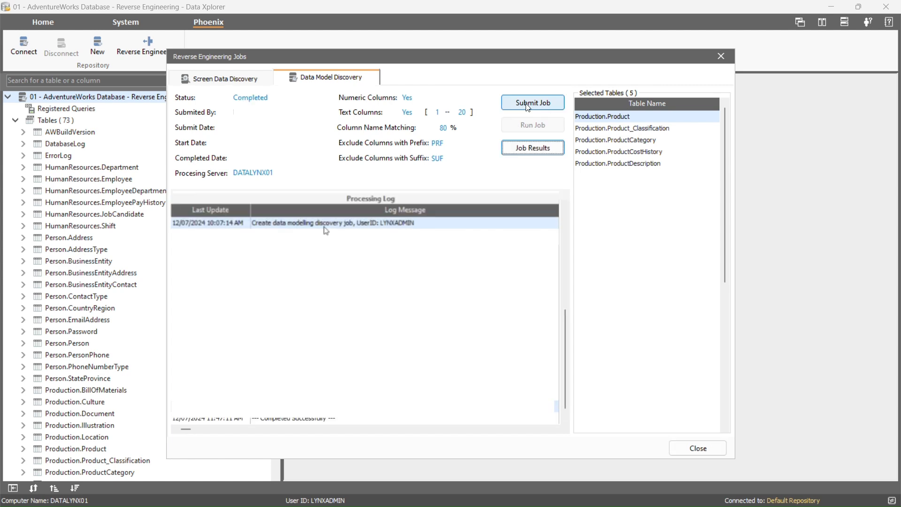
pyautogui.click(670, 151)
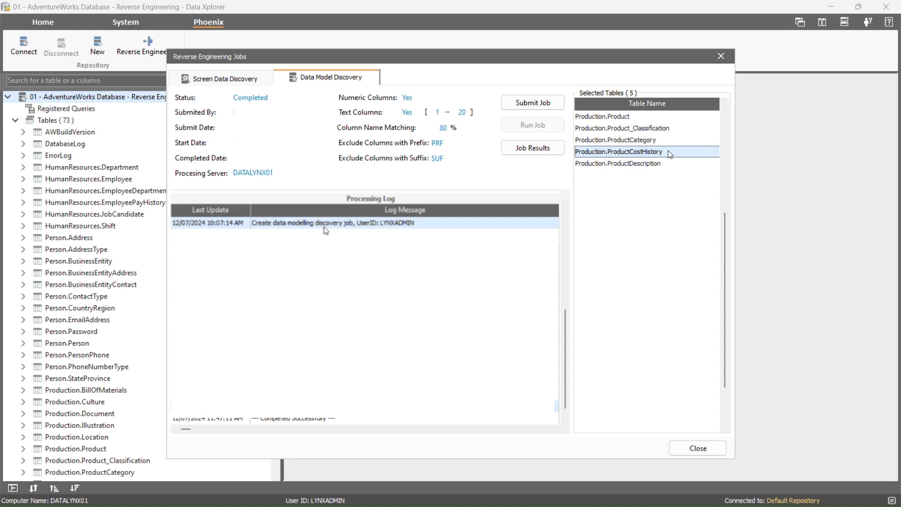
pyautogui.click(543, 102)
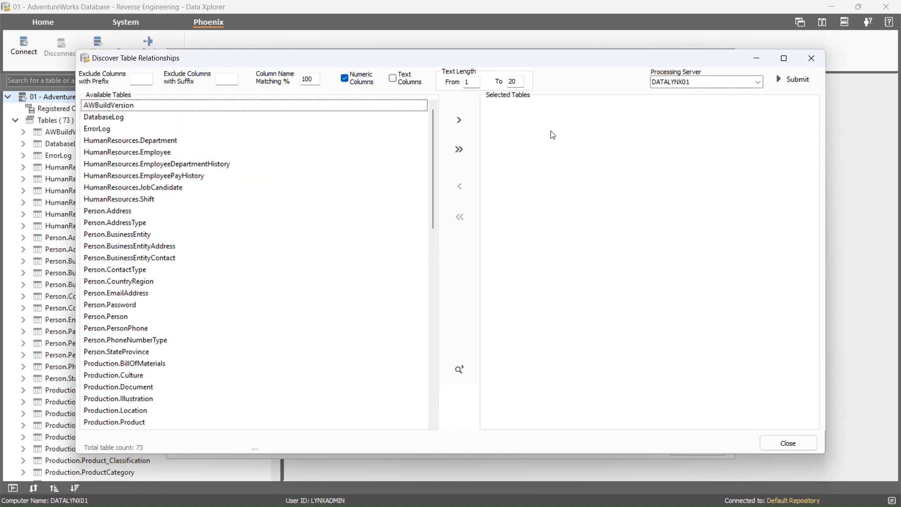
# - Add the screen-discovered tables and HumanResources.Department onward, giving 35 selected tables
pyautogui.click(784, 58)
pyautogui.scroll(-1, 77, 258)
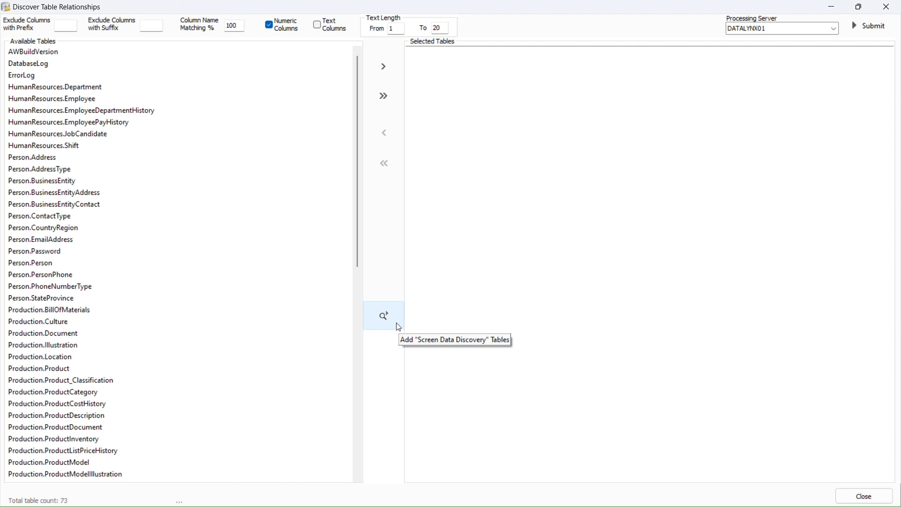
pyautogui.click(383, 316)
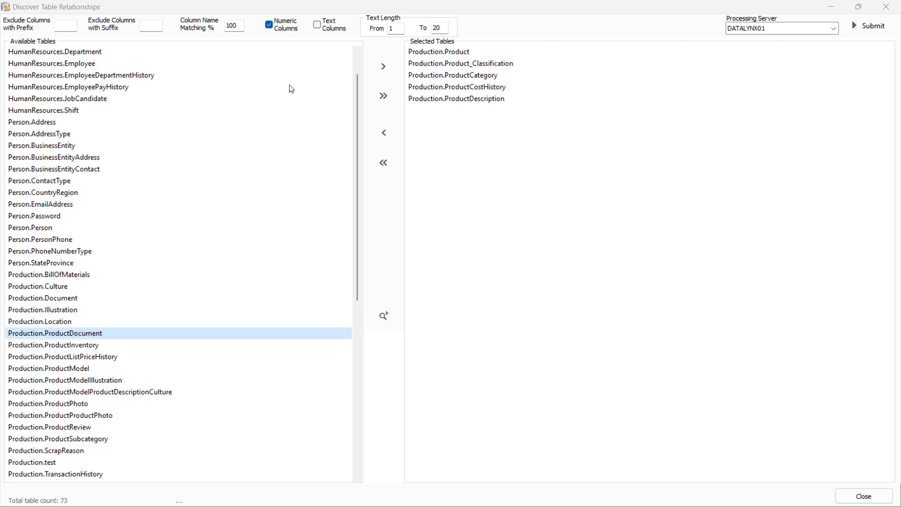
pyautogui.click(104, 52)
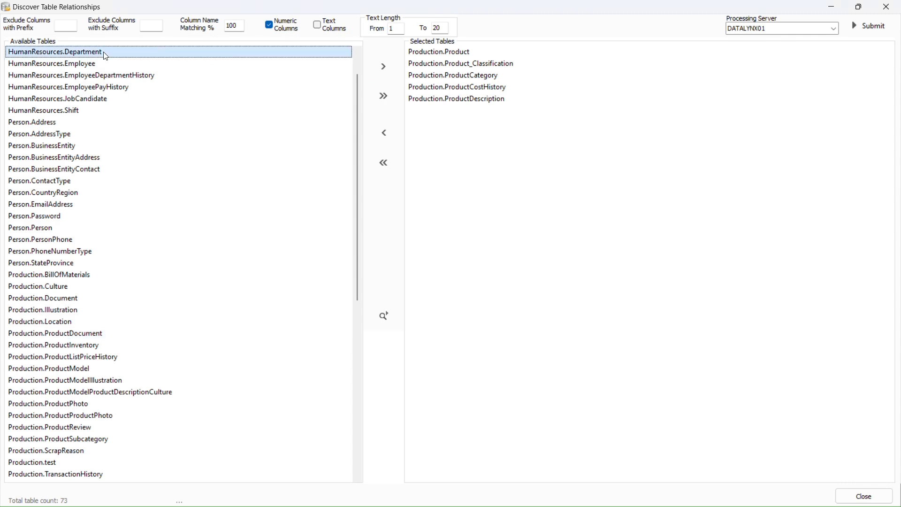
pyautogui.hotkey('shift', 'Down')
pyautogui.hotkey('shift', 'Down')
pyautogui.hotkey('shift', 'Down')
pyautogui.hotkey('shift', 'Down')
pyautogui.hotkey('shift', 'Down')
pyautogui.hotkey('shift', 'Down')
pyautogui.hotkey('shift', 'Down')
pyautogui.hotkey('shift', 'Down')
pyautogui.hotkey('shift', 'Down')
pyautogui.hotkey('shift', 'Down')
pyautogui.hotkey('shift', 'Down')
pyautogui.hotkey('shift', 'Down')
pyautogui.hotkey('shift', 'Down')
pyautogui.hotkey('shift', 'Down')
pyautogui.hotkey('shift', 'Down')
pyautogui.hotkey('shift', 'Down')
pyautogui.hotkey('shift', 'Down')
pyautogui.hotkey('shift', 'Down')
pyautogui.hotkey('shift', 'Down')
pyautogui.hotkey('shift', 'Down')
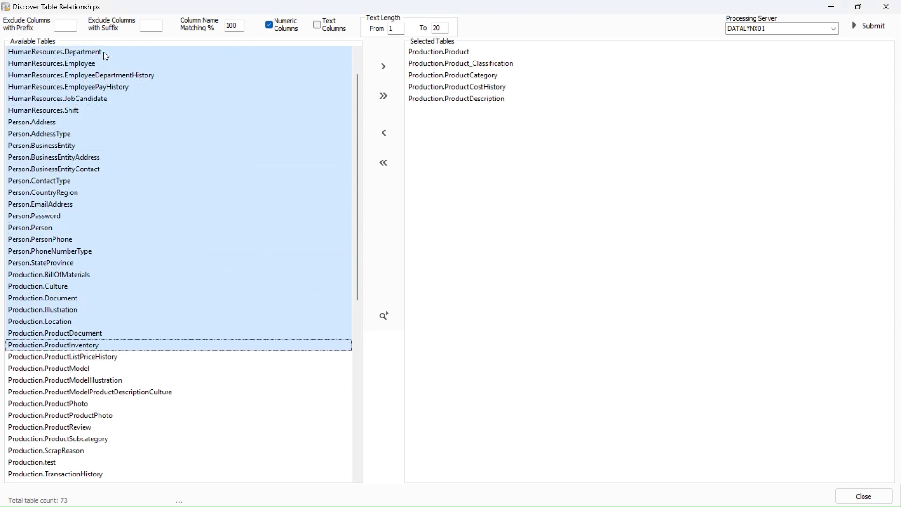
pyautogui.click(383, 66)
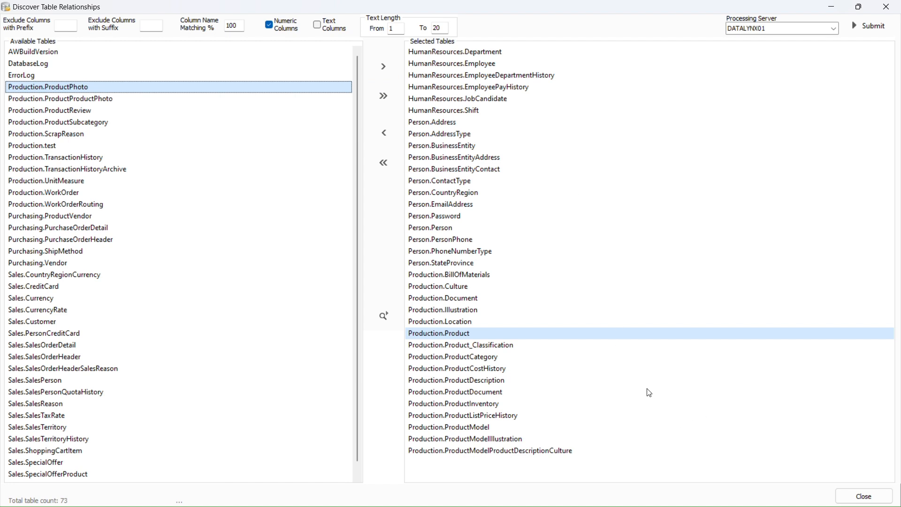
# - Submit and run the 35-table data model discovery job, accepting the long-running warning
pyautogui.click(870, 29)
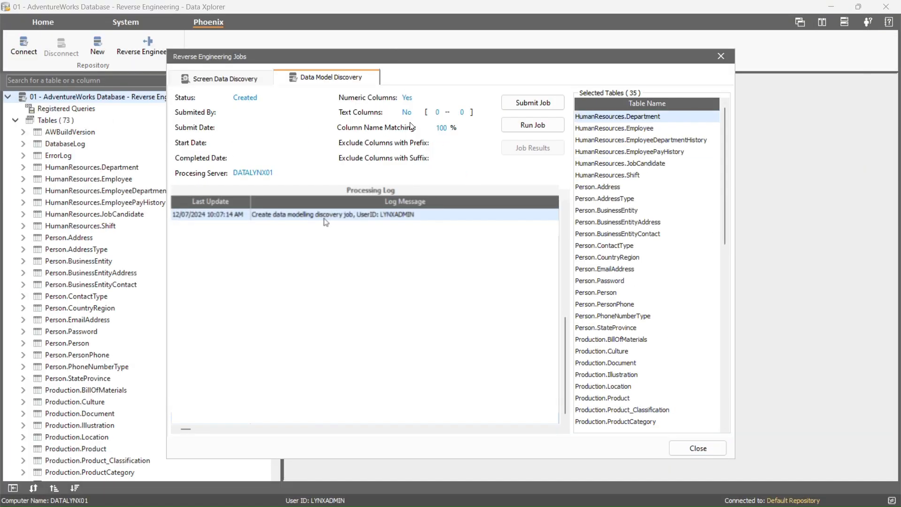
pyautogui.click(544, 126)
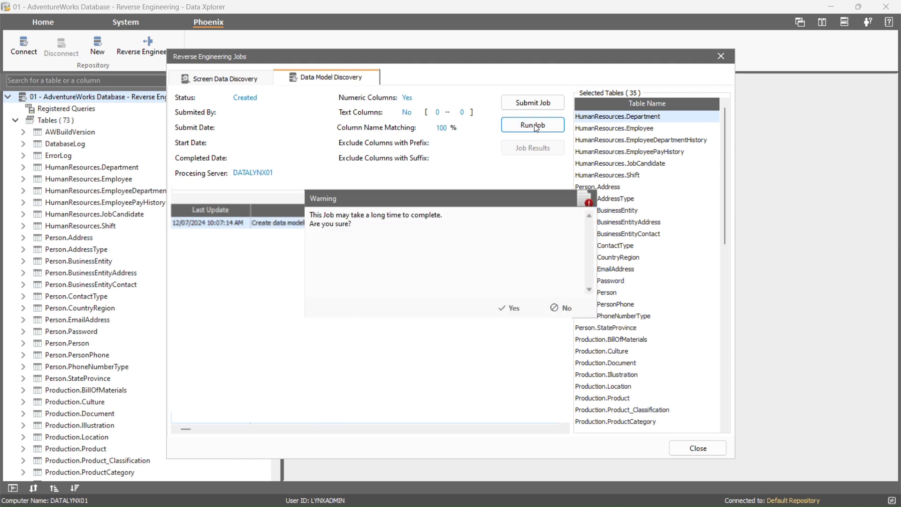
pyautogui.moveTo(362, 228); pyautogui.dragTo(309, 214)
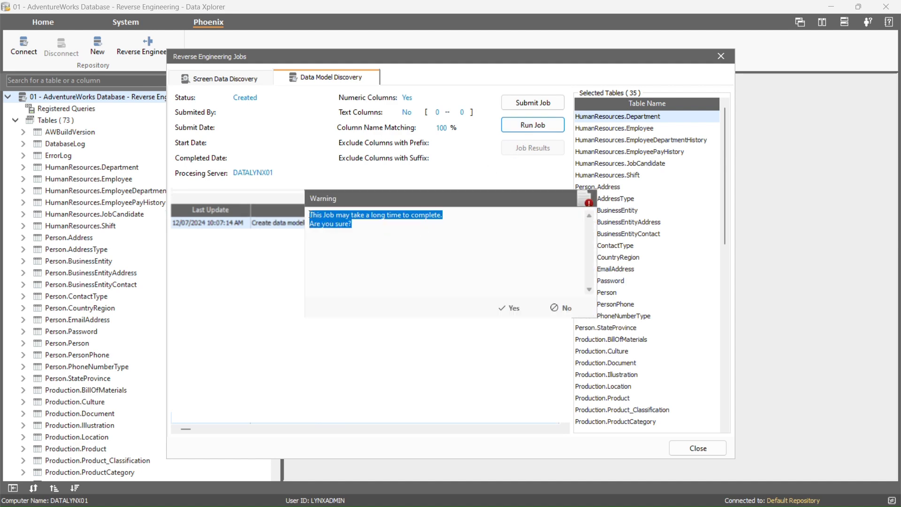
pyautogui.click(505, 308)
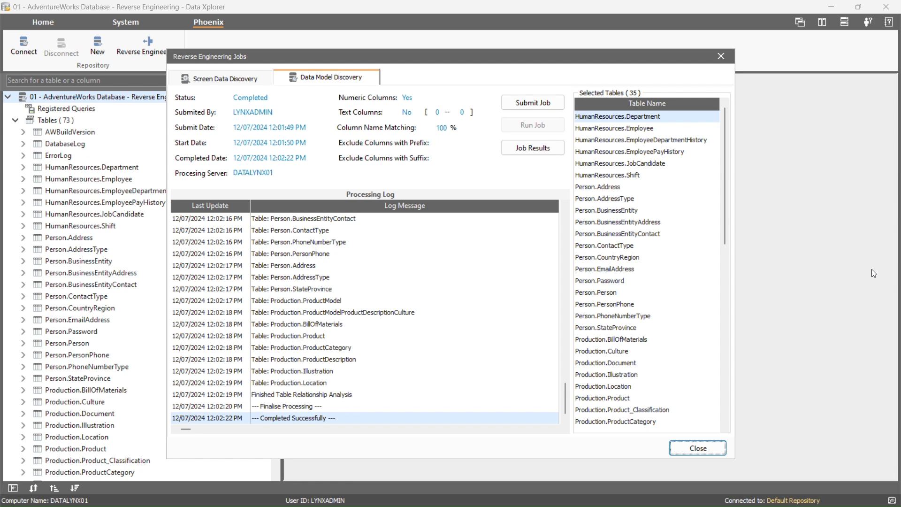
# - Show the job's results full-screen: 54 table relations and metadata for 35 tables
pyautogui.click(533, 148)
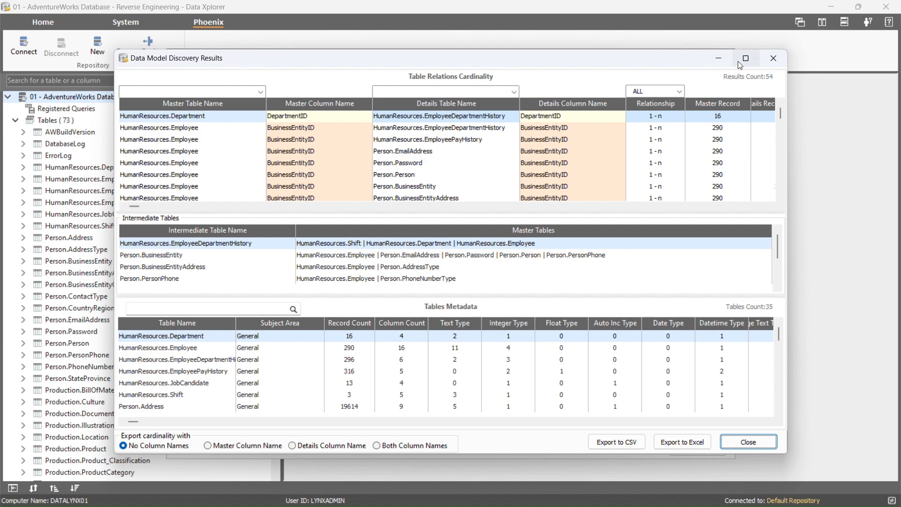
pyautogui.click(739, 61)
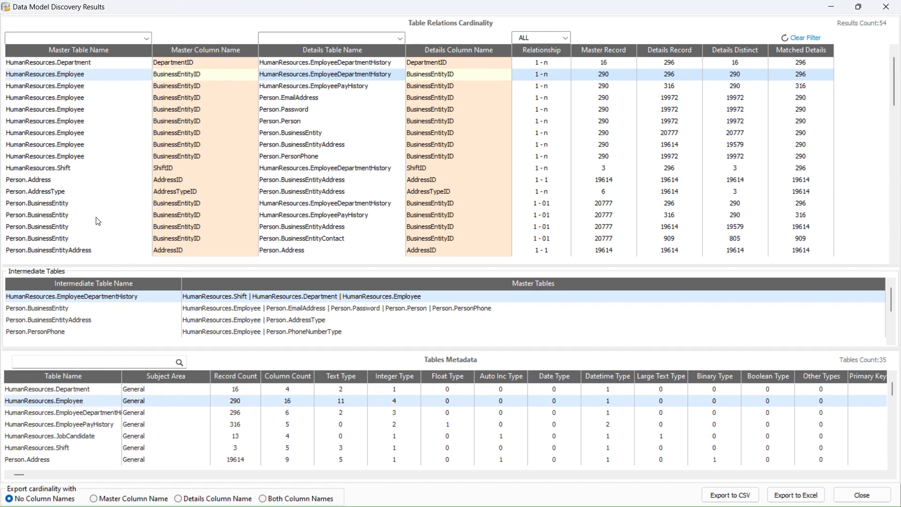
# - Filter relations to master table Person.Person, then check the Details Table and Relationship filter lists
pyautogui.click(145, 40)
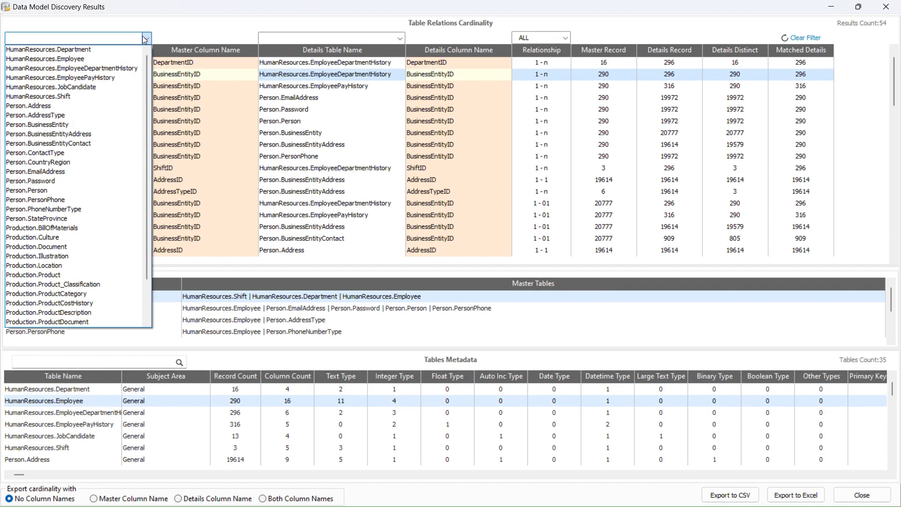
pyautogui.click(35, 191)
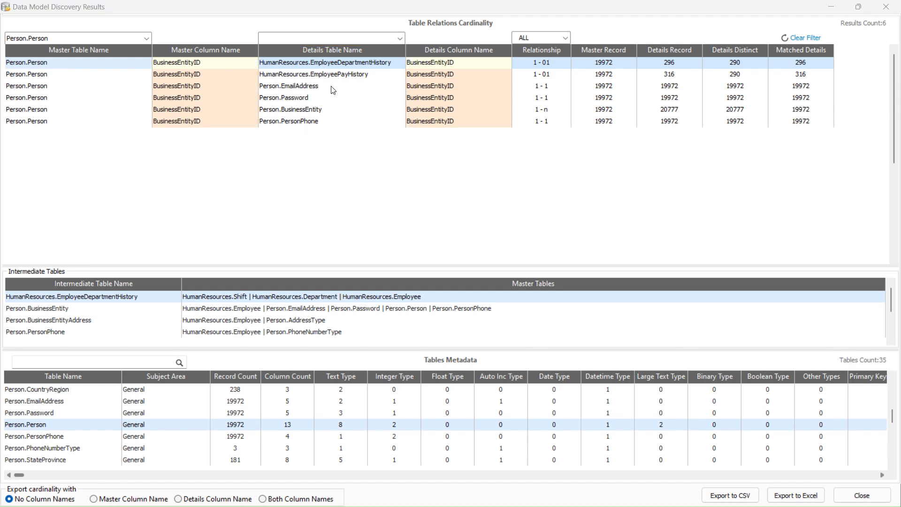
pyautogui.click(400, 38)
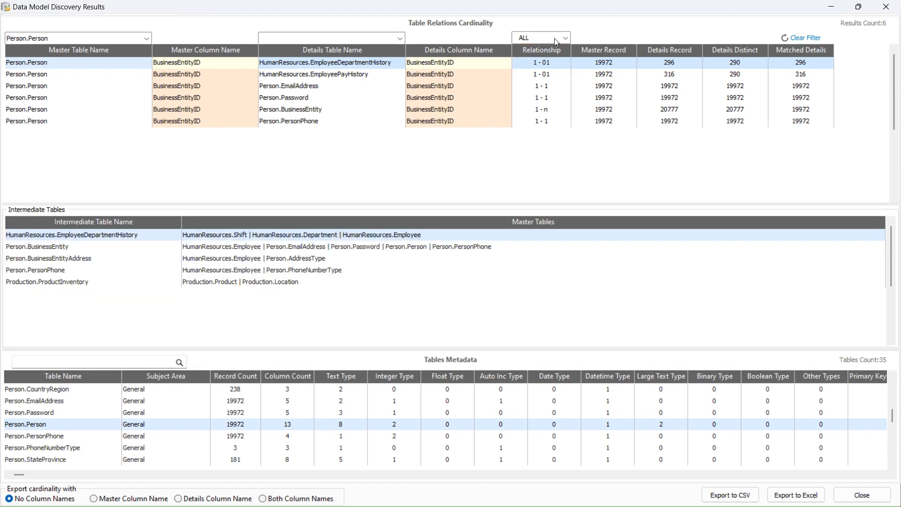
pyautogui.click(564, 39)
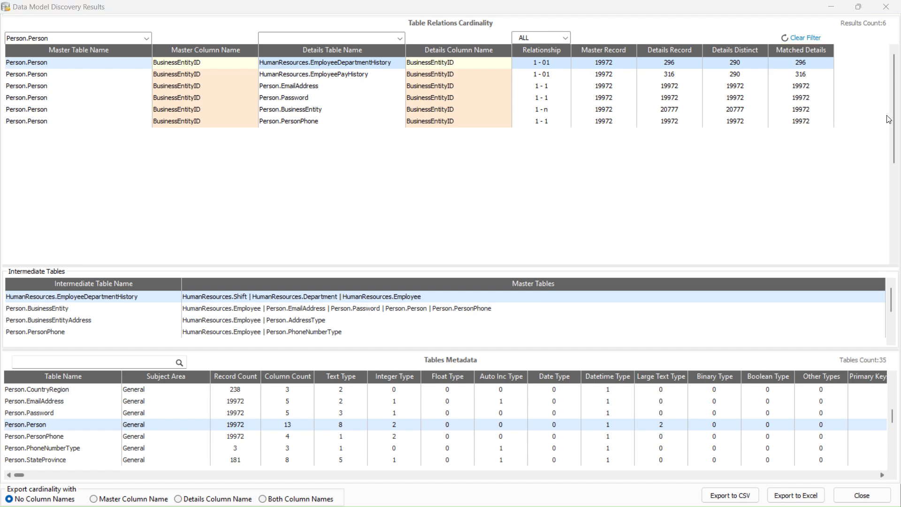
# - Clear the master table filter to list all 54 relations, and reveal the Primary Keys and Indexes metadata columns
pyautogui.click(787, 41)
pyautogui.press('Down')
pyautogui.press('Down')
pyautogui.press('Down')
pyautogui.press('Down')
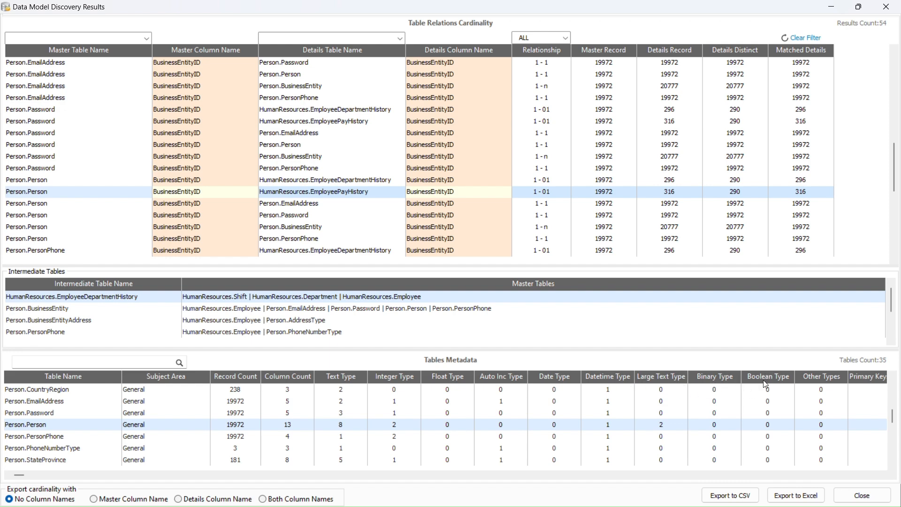
pyautogui.click(509, 475)
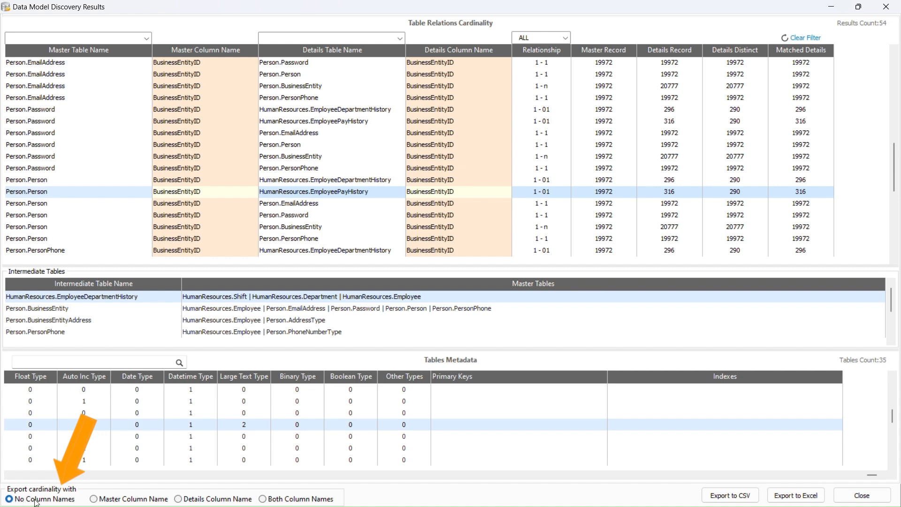
# - Try the master, details and both column-name export options, then settle on No Column Names
pyautogui.click(94, 499)
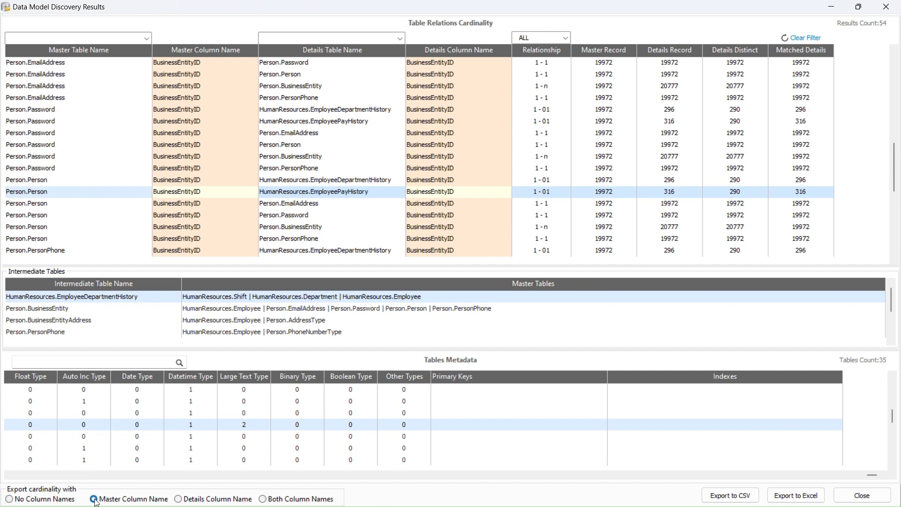
pyautogui.click(181, 500)
pyautogui.click(263, 500)
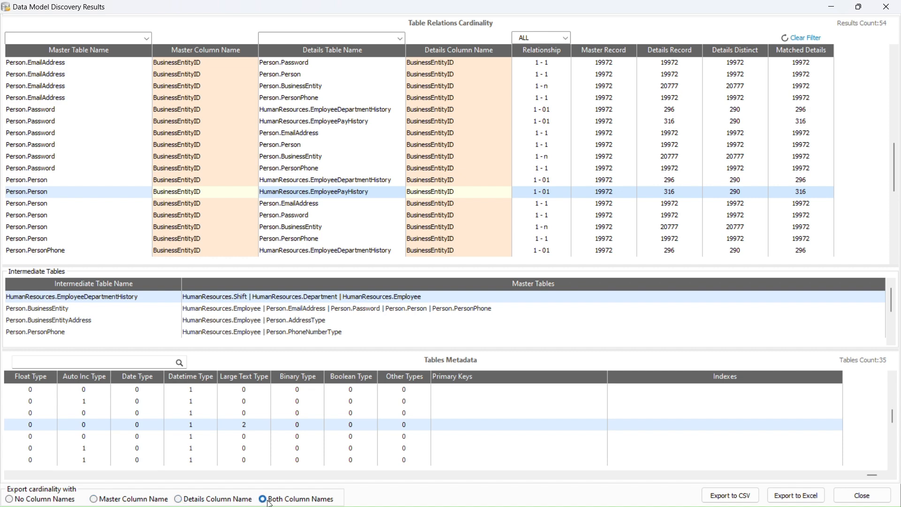
pyautogui.click(9, 499)
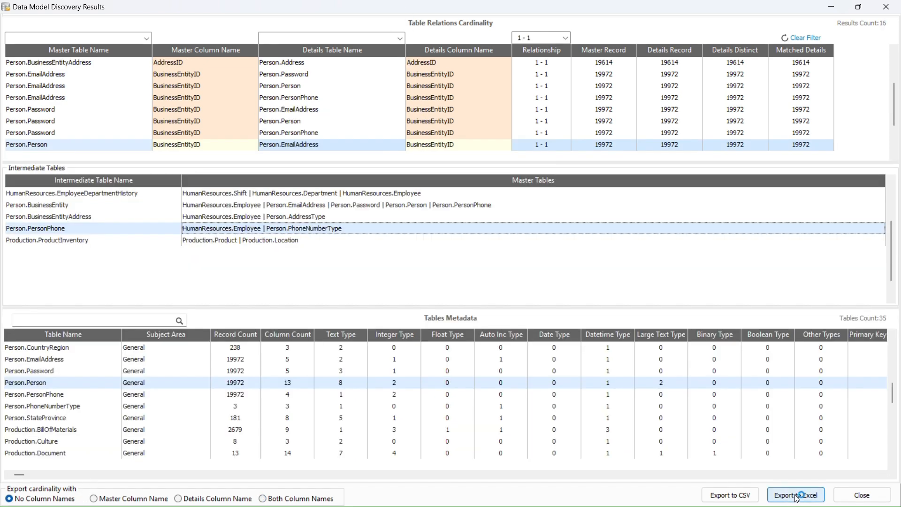
# - Export to Excel as '01 - AdventureWorks Database - Reverse Engineering - Data Model.xlsx' in Reverse_Engineering
pyautogui.click(797, 495)
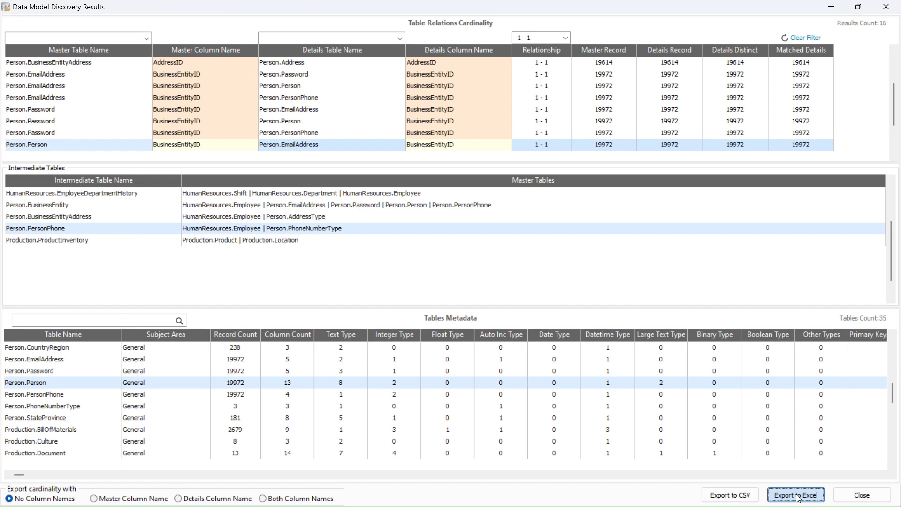
pyautogui.doubleClick(394, 219)
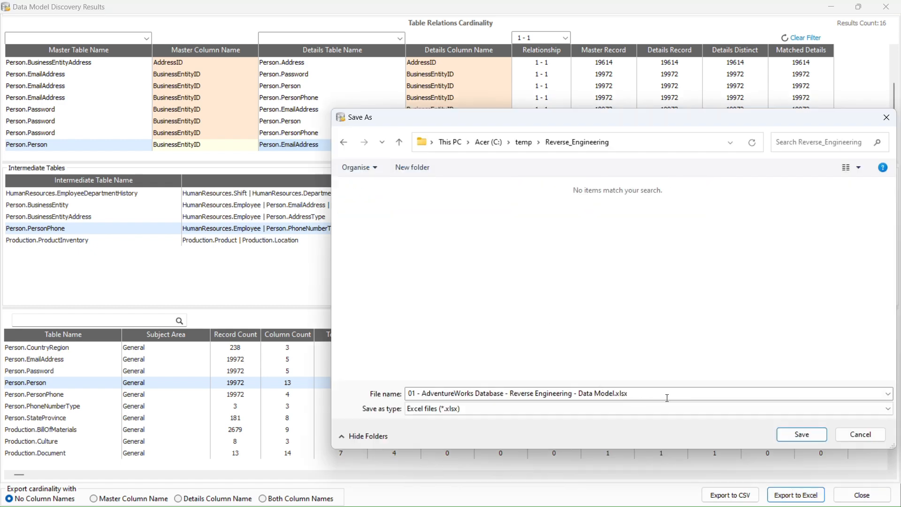
pyautogui.click(786, 439)
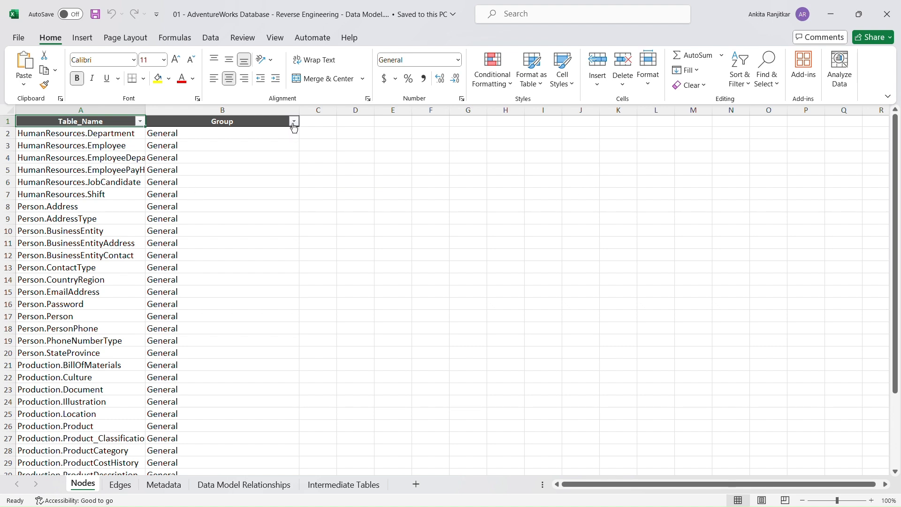
# - Review the exported Edges and Metadata sheets of the workbook
pyautogui.click(119, 485)
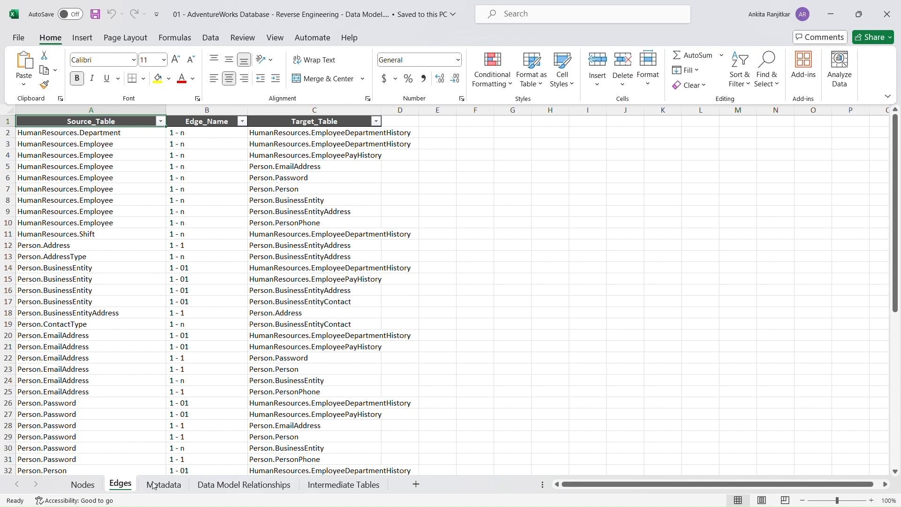
pyautogui.scroll(-1, 358, 386)
pyautogui.scroll(-4, 359, 391)
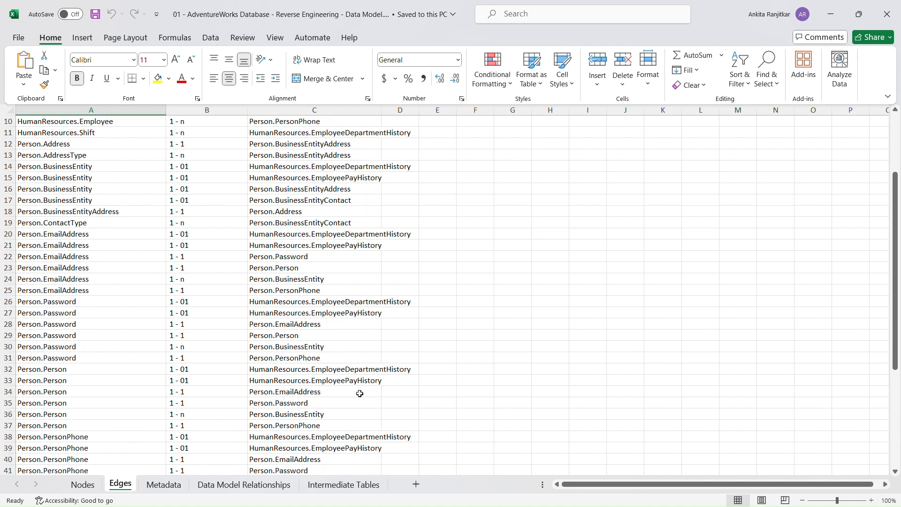
pyautogui.scroll(-2, 360, 399)
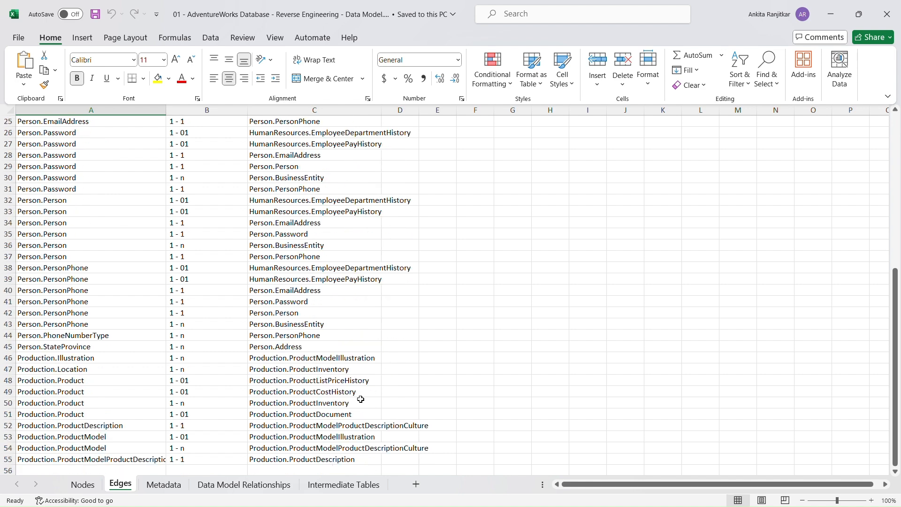
pyautogui.click(163, 485)
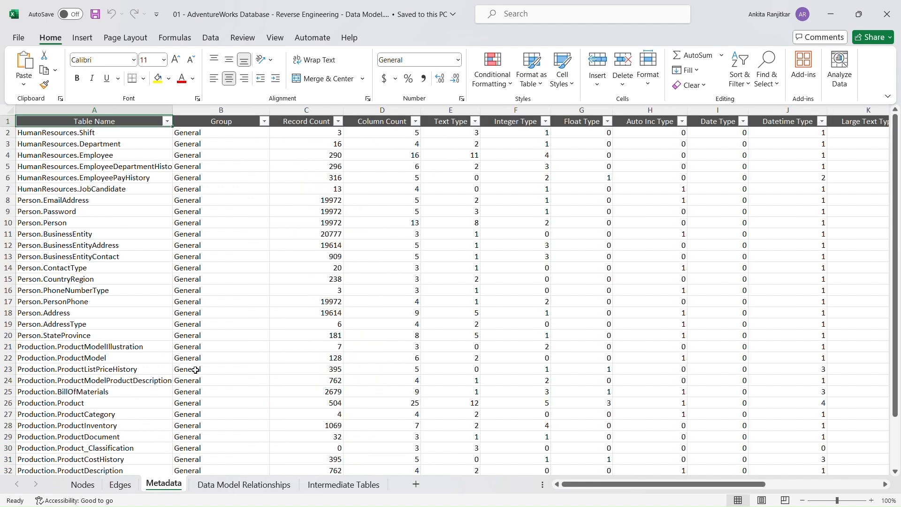
pyautogui.scroll(-3, 192, 370)
pyautogui.scroll(3, 198, 390)
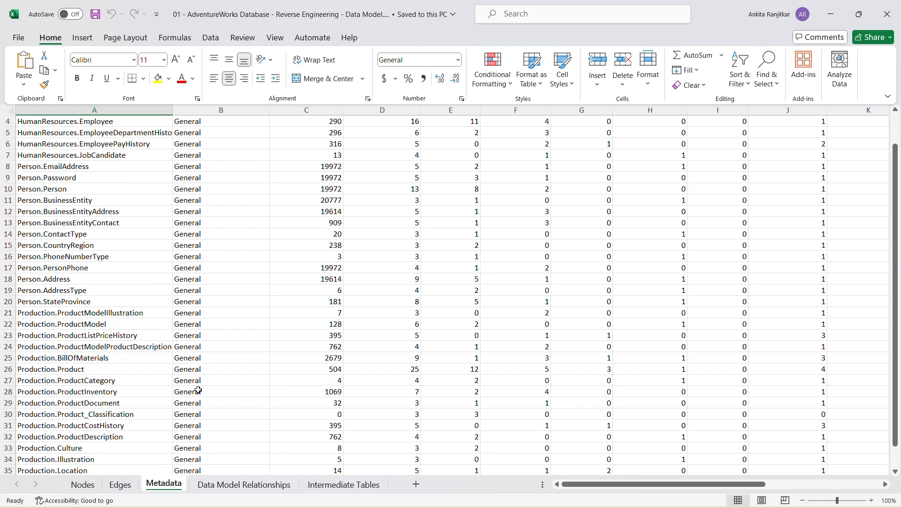
# - Widen column C on Data Model Relationships and column A on Intermediate Tables, then load into yEd's Excel import
pyautogui.click(256, 486)
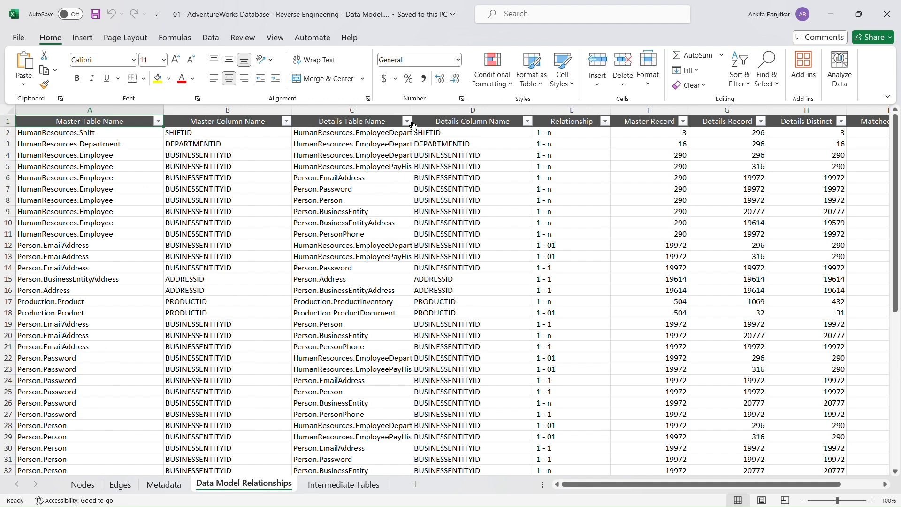
pyautogui.moveTo(411, 111); pyautogui.dragTo(480, 129)
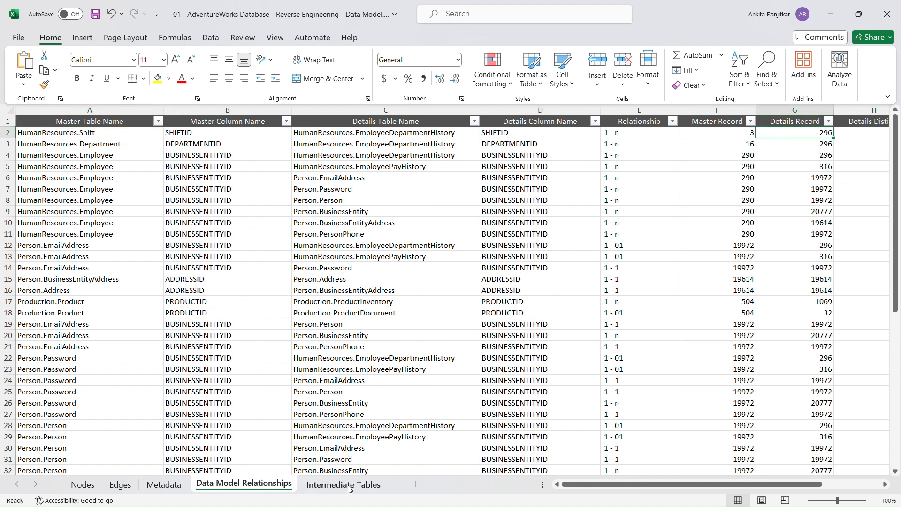
pyautogui.click(352, 486)
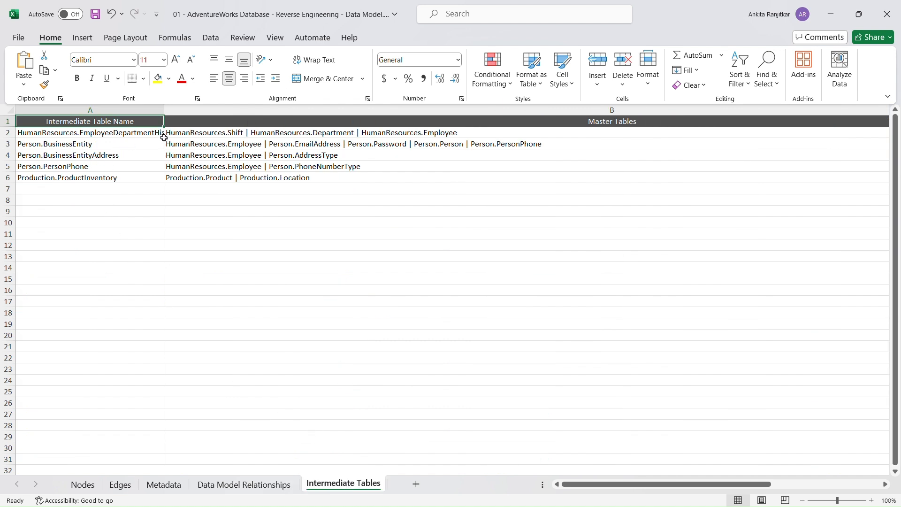
pyautogui.moveTo(164, 113); pyautogui.dragTo(209, 117)
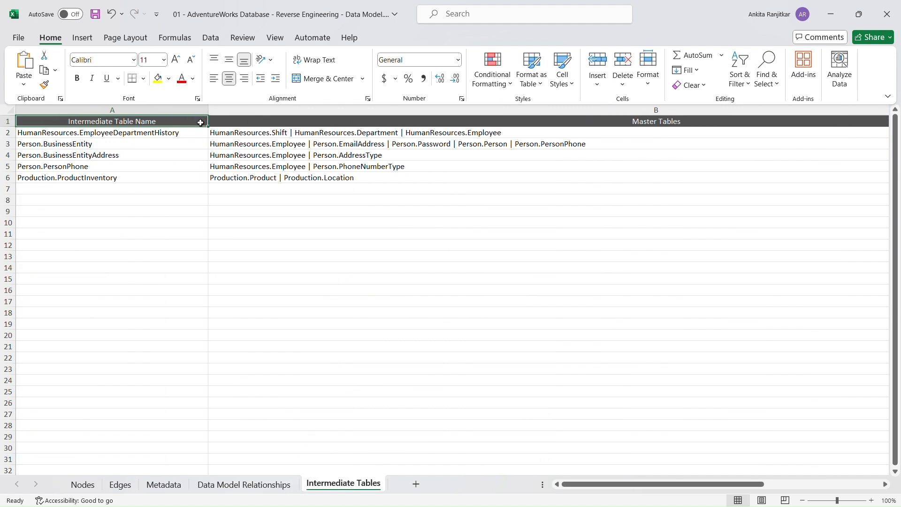
pyautogui.click(161, 132)
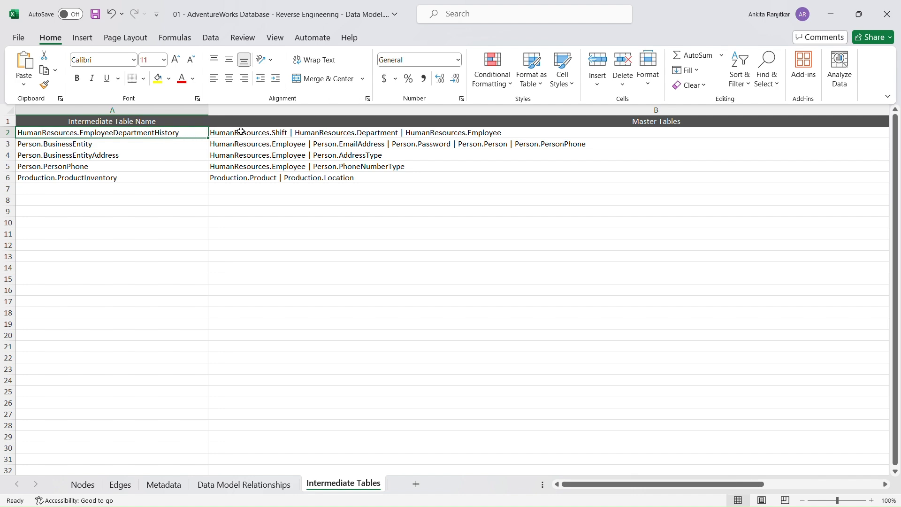
pyautogui.click(242, 144)
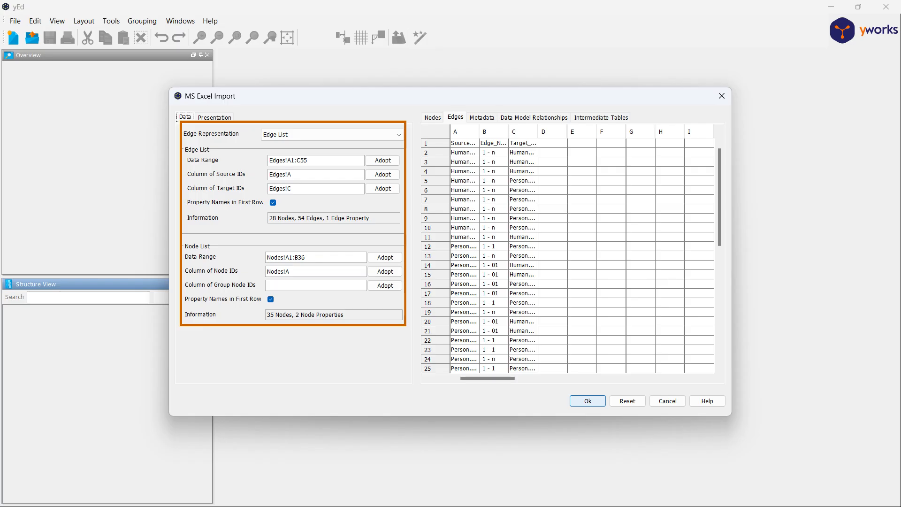